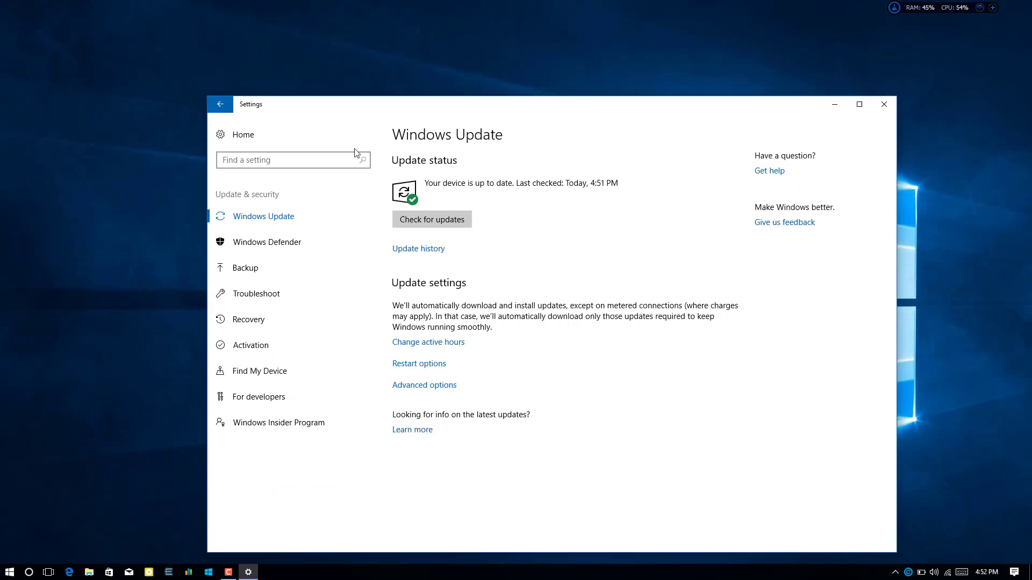
# Step: Run winver to confirm Version 1703 (OS Build 15063.674), then dismiss About Windows
pyautogui.press('super+r')
pyautogui.write('win')
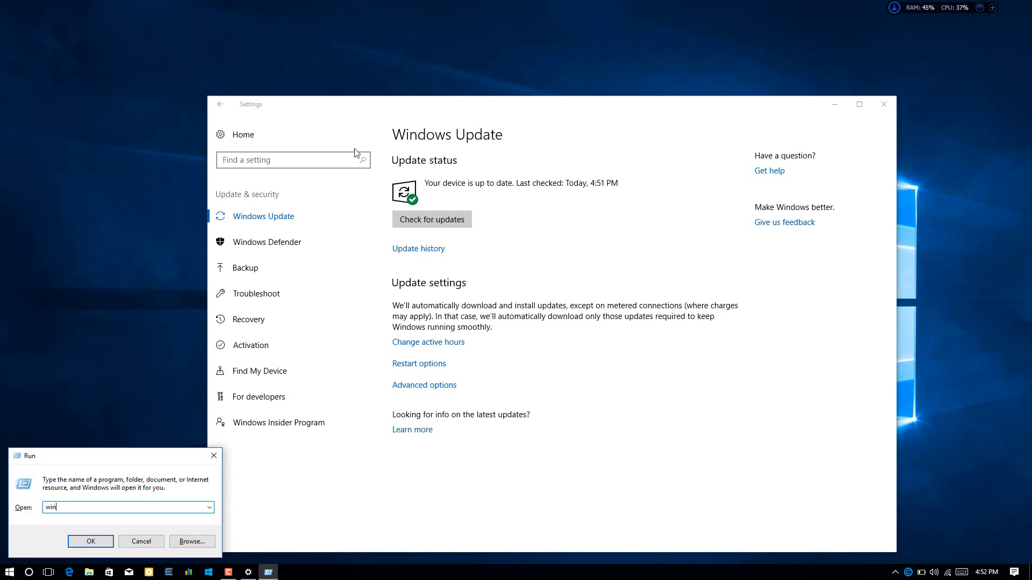
pyautogui.write('ver')
pyautogui.press('Return')
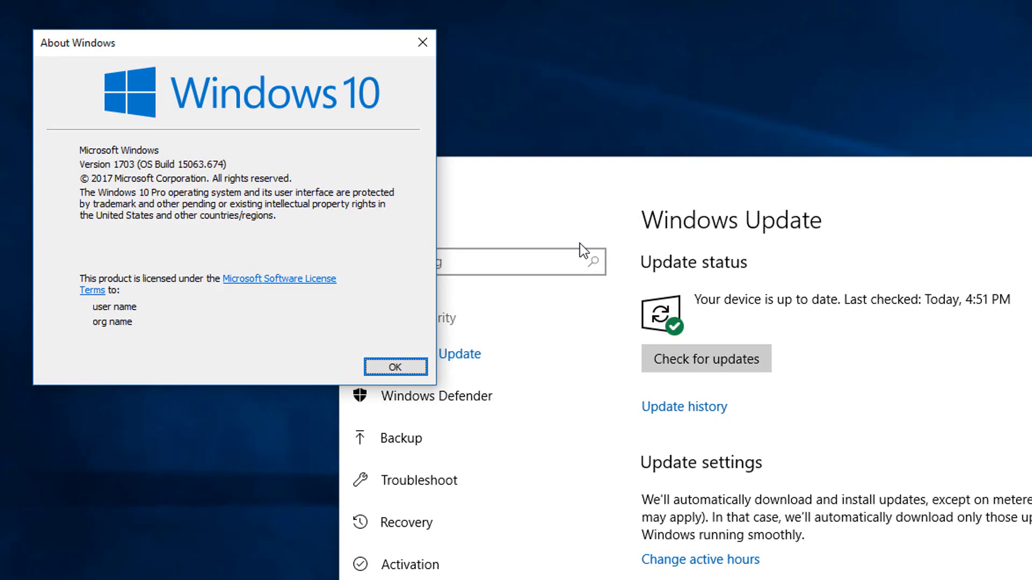
pyautogui.press('Return')
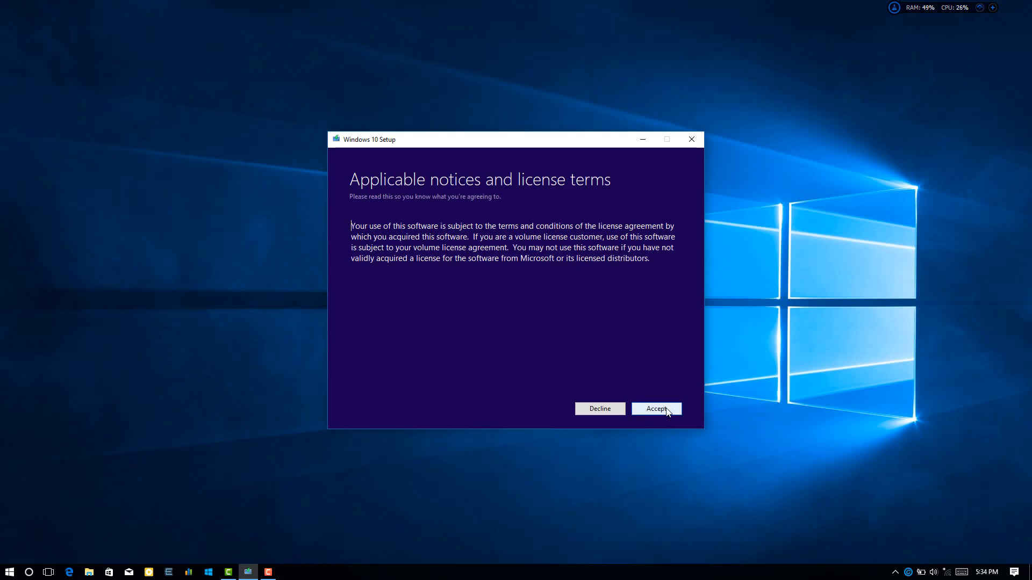
# Step: Accept the applicable notices and license terms in Windows 10 Setup
pyautogui.click(657, 408)
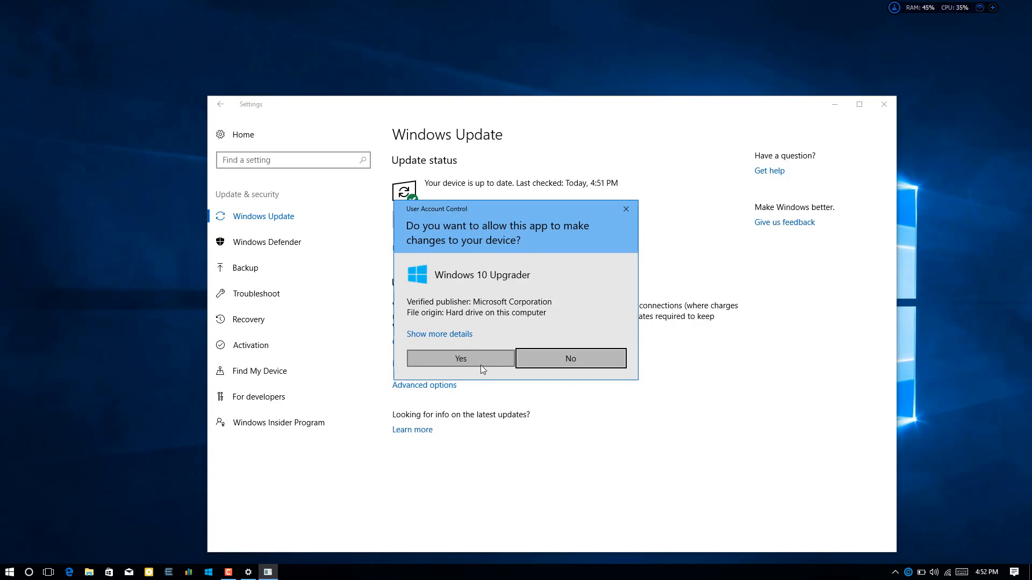
# Step: Allow the Upgrader, choose Update Now and begin downloading the update after the compatibility check
pyautogui.click(460, 359)
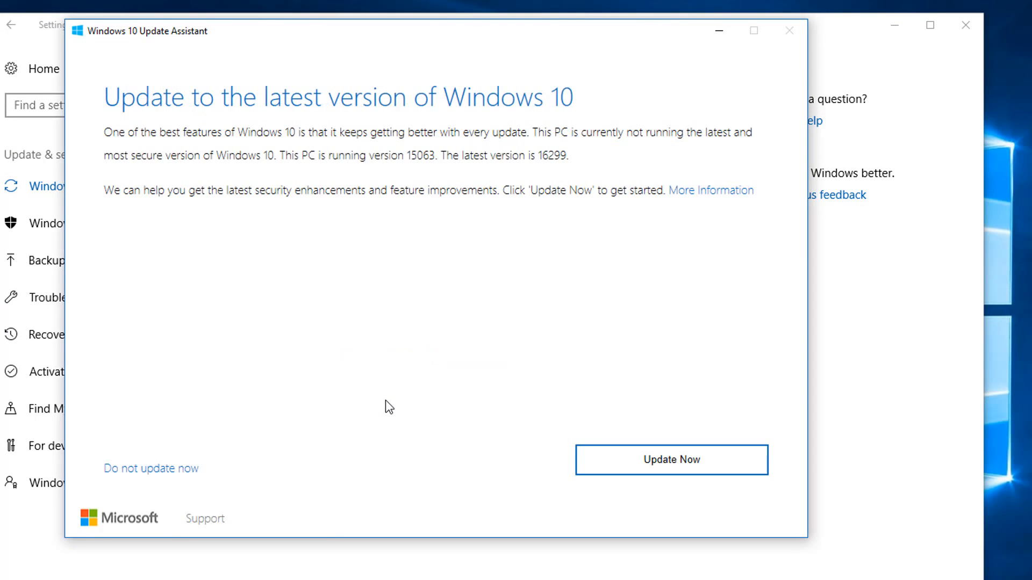
pyautogui.click(694, 466)
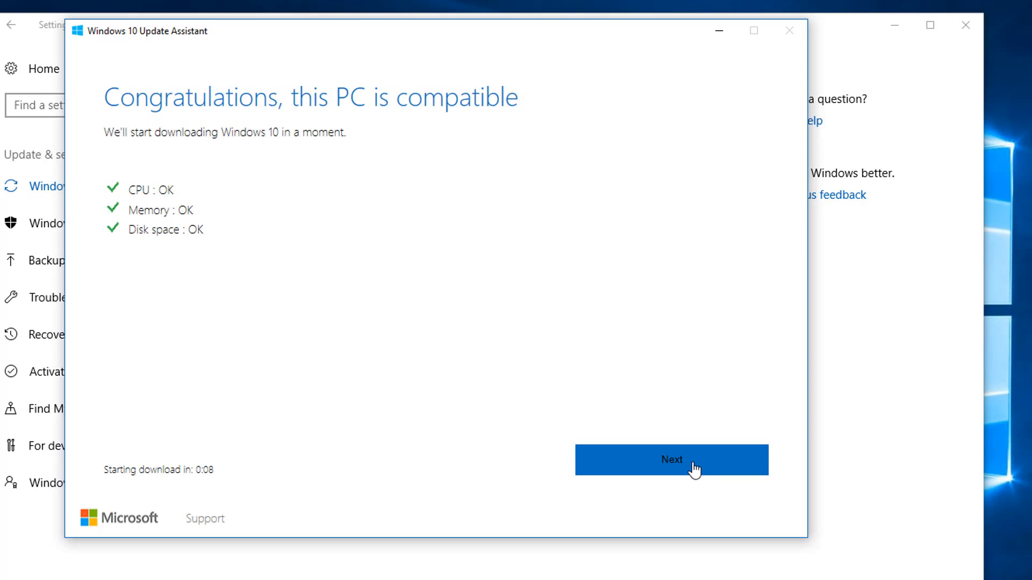
pyautogui.click(695, 465)
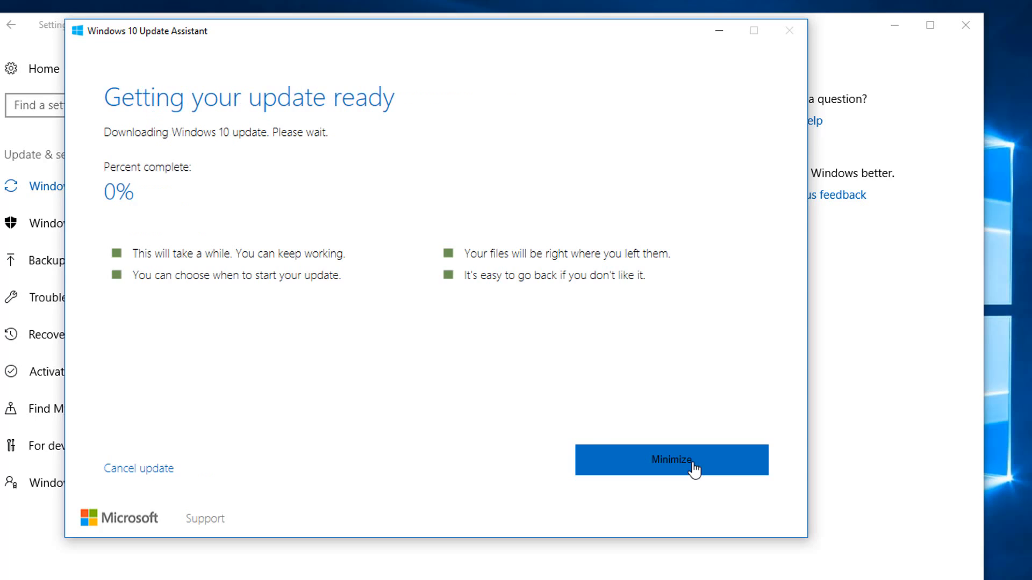